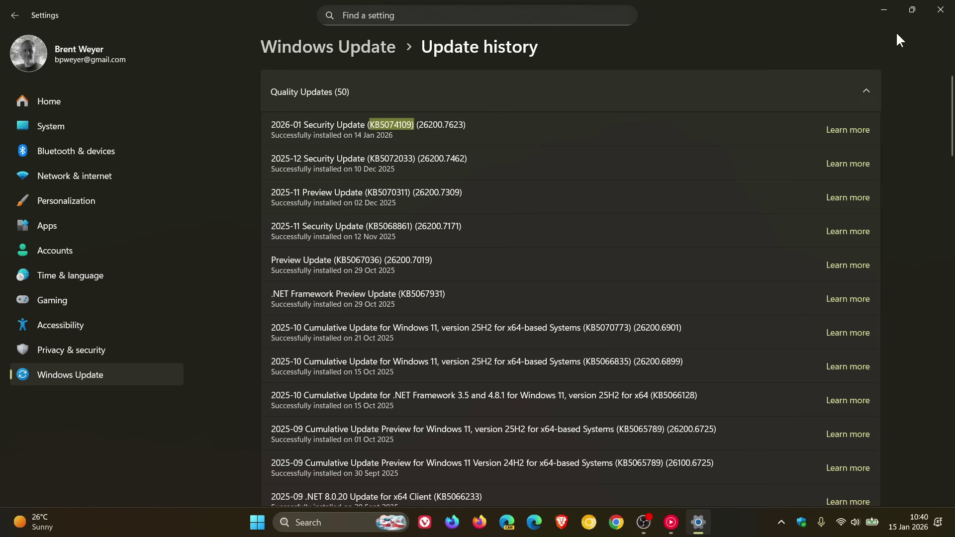
# - Minimize the Settings window so the forest wallpaper desktop shows
pyautogui.click(884, 9)
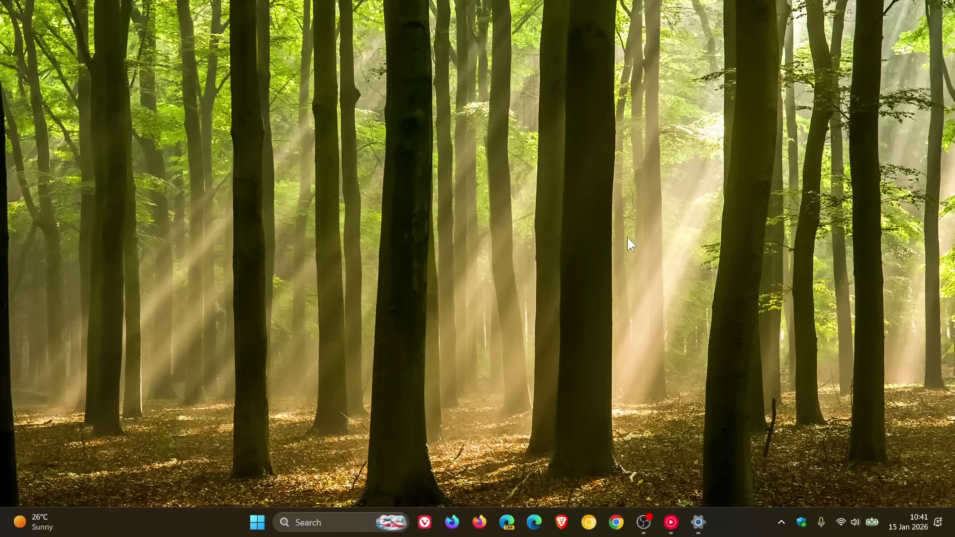
# - Open Personalization > Background from the desktop, keeping the background type as Slideshow
pyautogui.rightClick(533, 165)
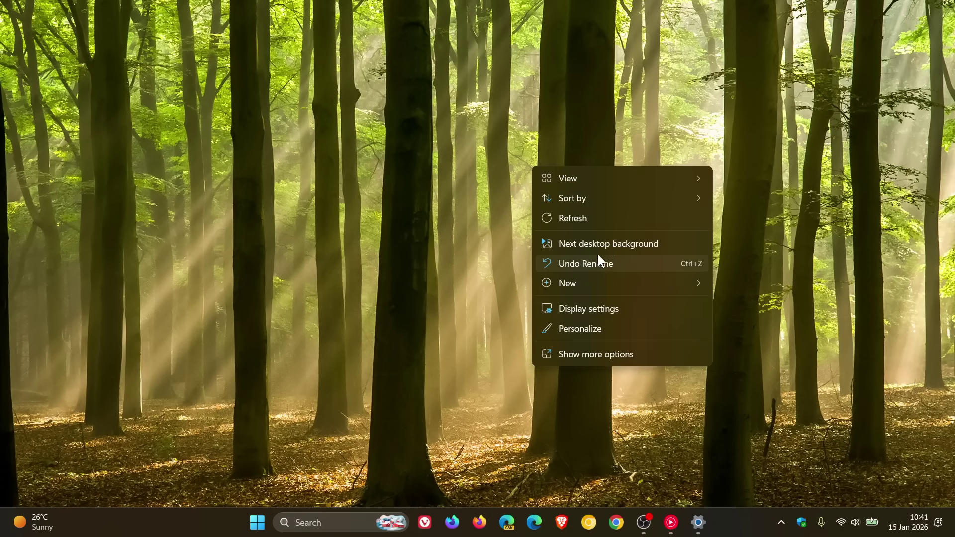
pyautogui.click(586, 326)
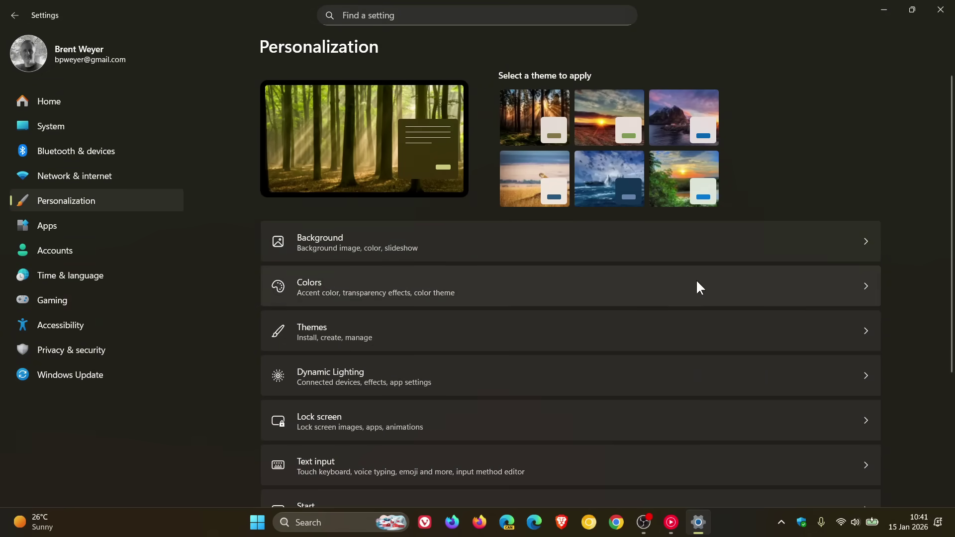
pyautogui.click(696, 246)
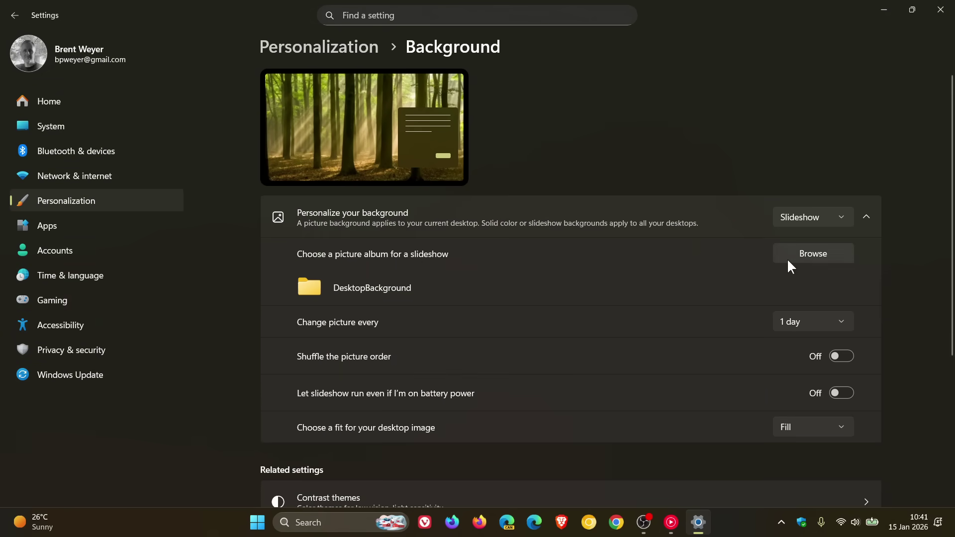
pyautogui.click(788, 214)
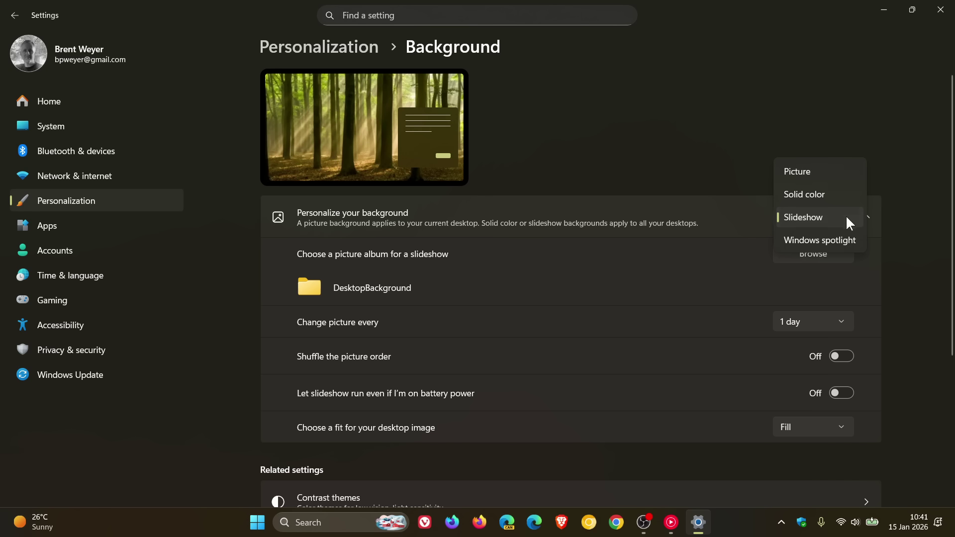
pyautogui.click(737, 99)
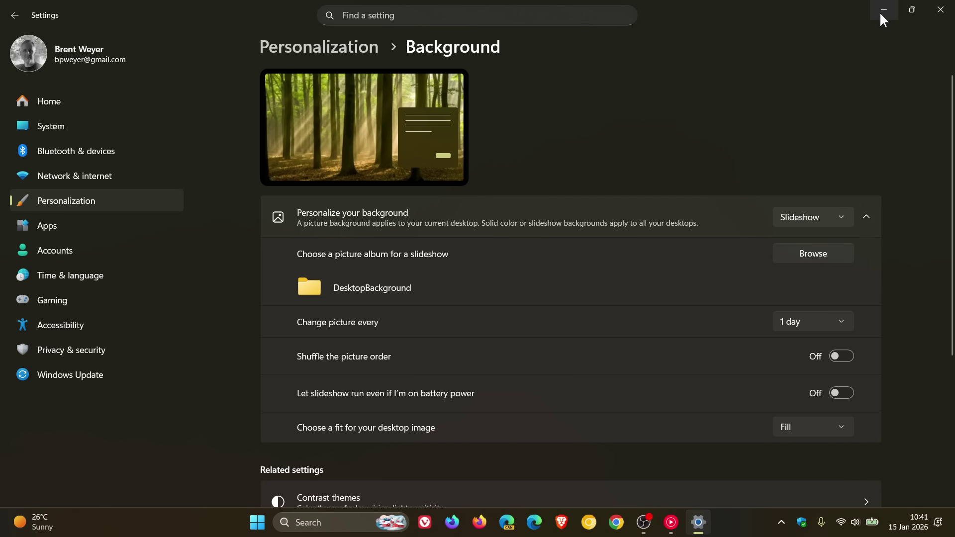
# - Hide Settings, restore it from the taskbar, then close the Settings app
pyautogui.click(884, 18)
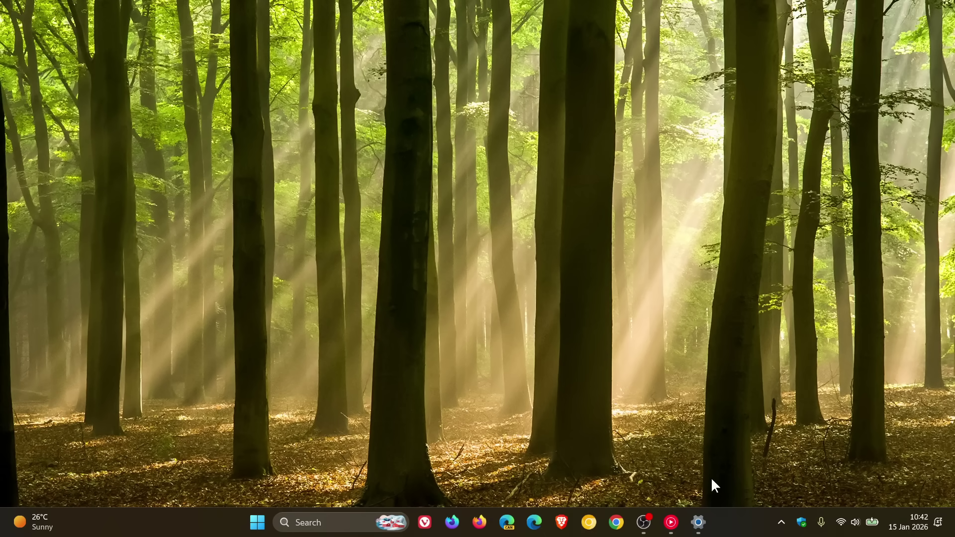
pyautogui.click(699, 523)
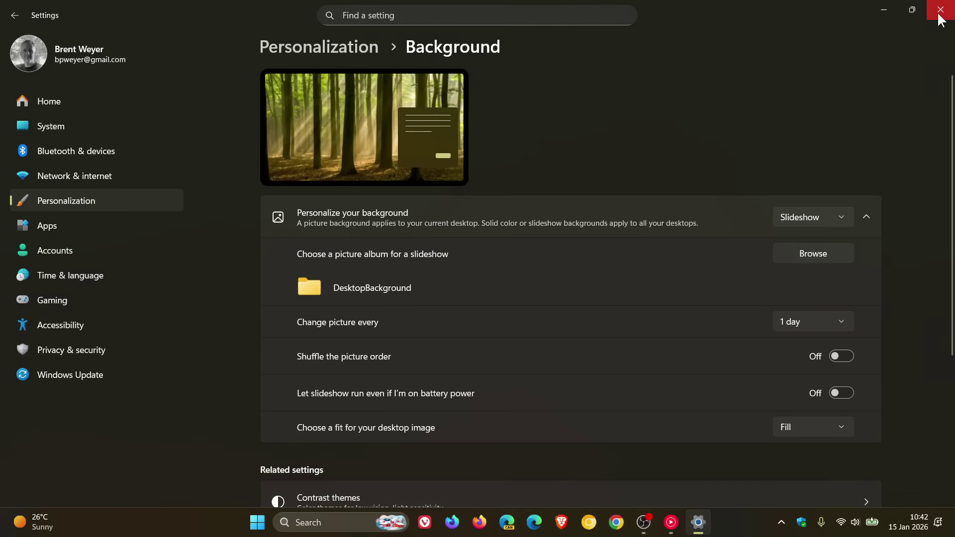
pyautogui.click(941, 10)
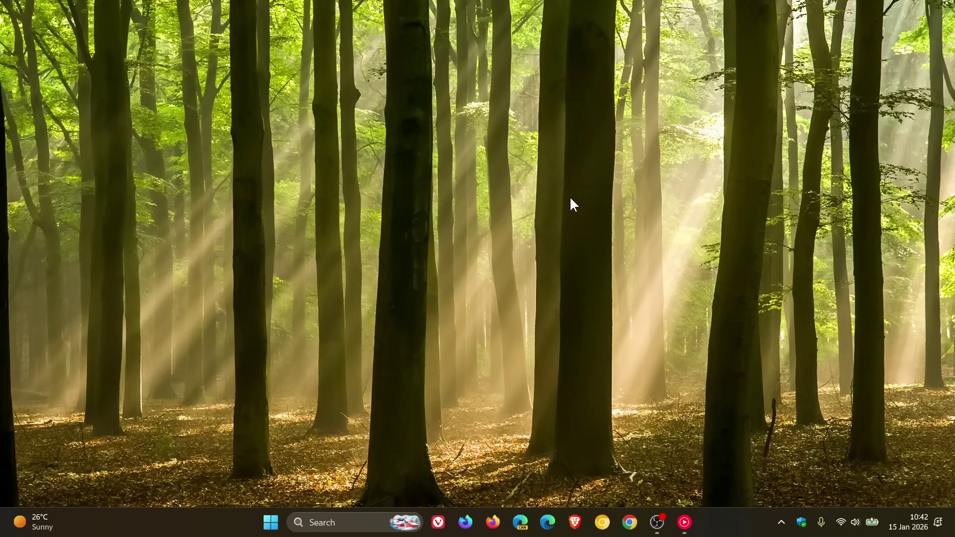
# - Launch Settings from Start and scroll through the Windows Update history list
pyautogui.click(271, 523)
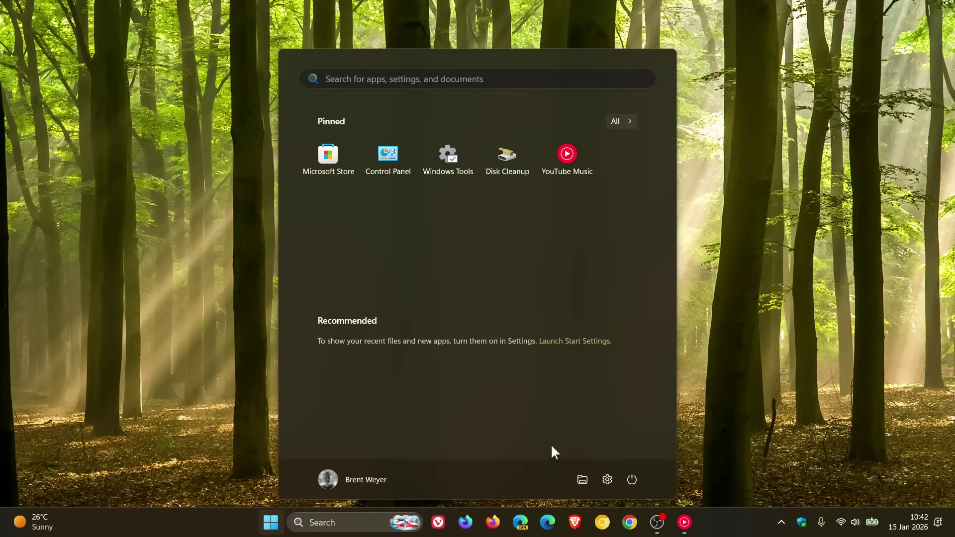
pyautogui.click(607, 479)
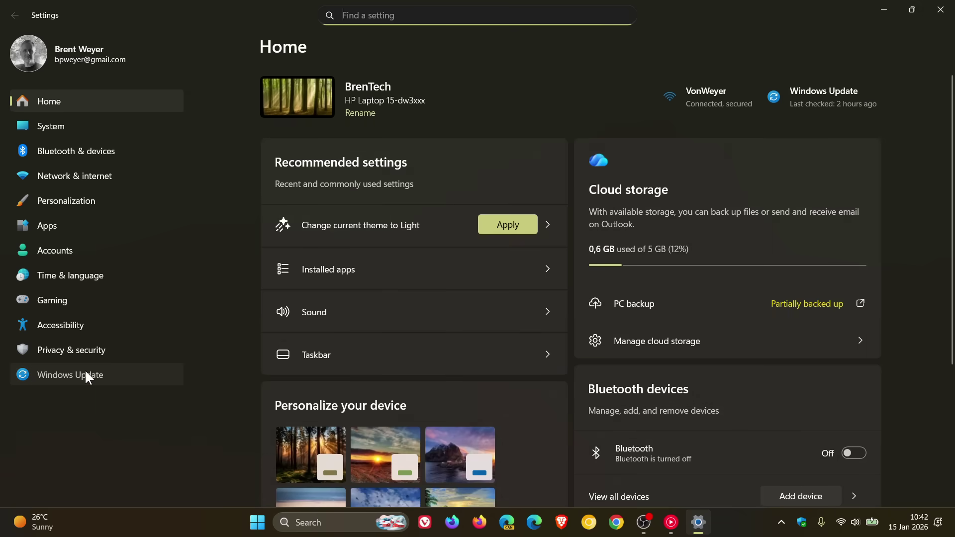
pyautogui.click(86, 373)
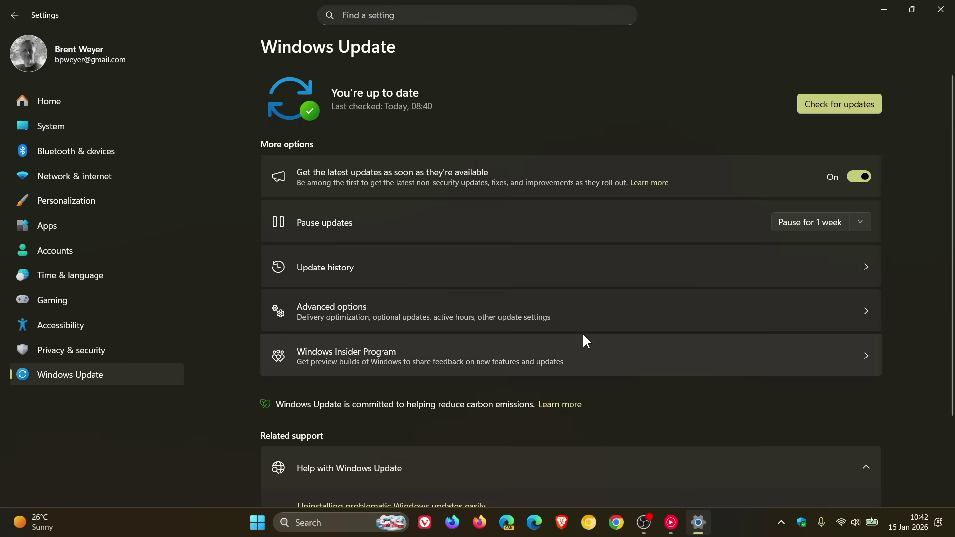
pyautogui.click(598, 266)
pyautogui.scroll(-5, 731, 257)
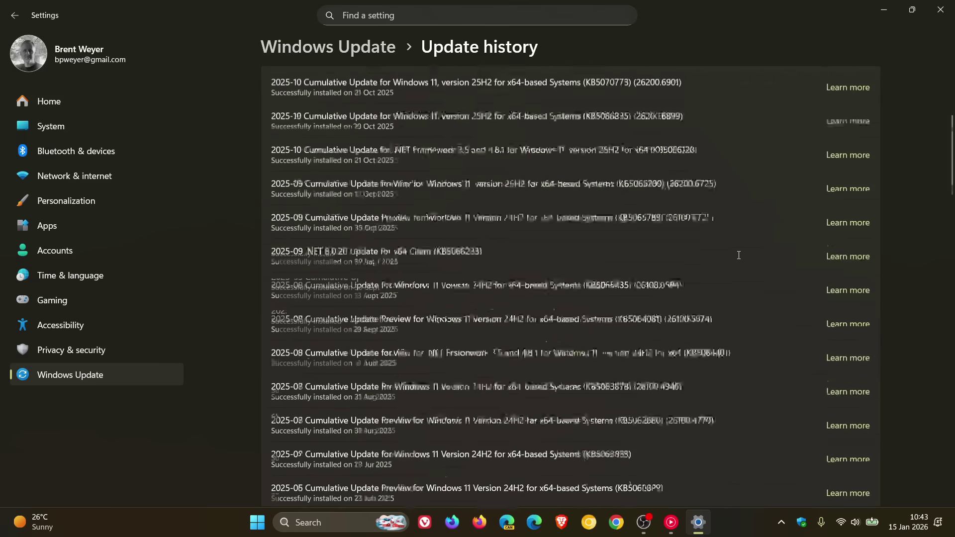
pyautogui.scroll(-10, 731, 257)
pyautogui.scroll(-10, 734, 257)
pyautogui.scroll(-10, 734, 257)
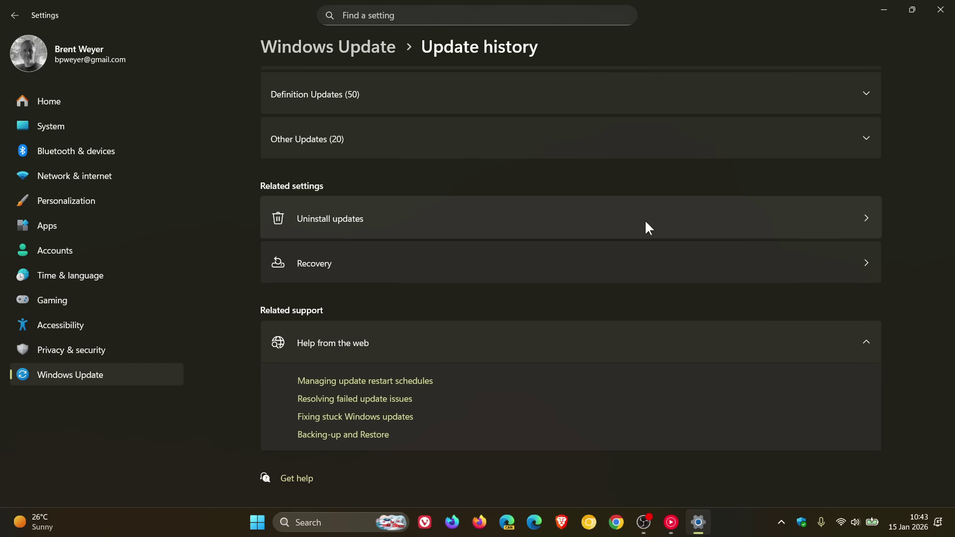
# - Return to Windows Update, view pause durations keeping 1 week, and close Settings
pyautogui.click(98, 377)
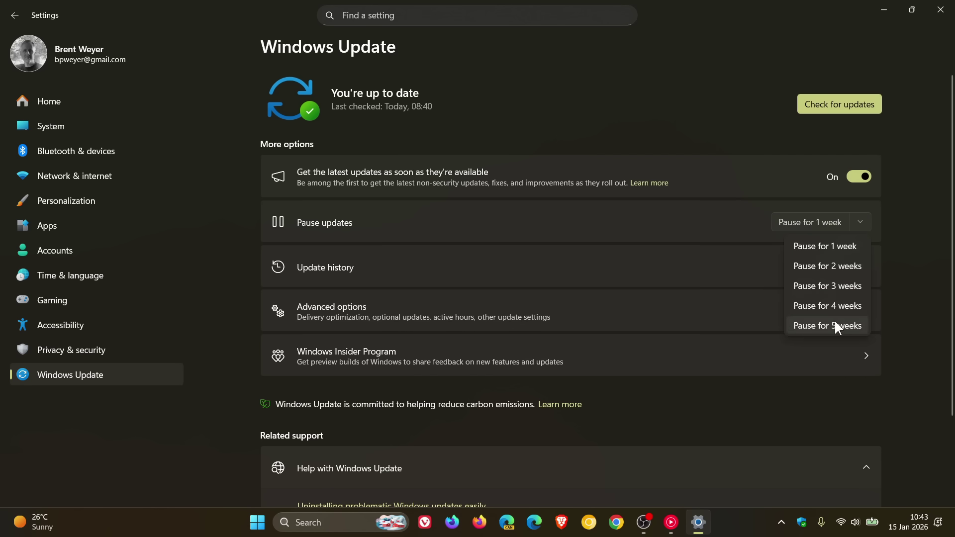
pyautogui.click(915, 149)
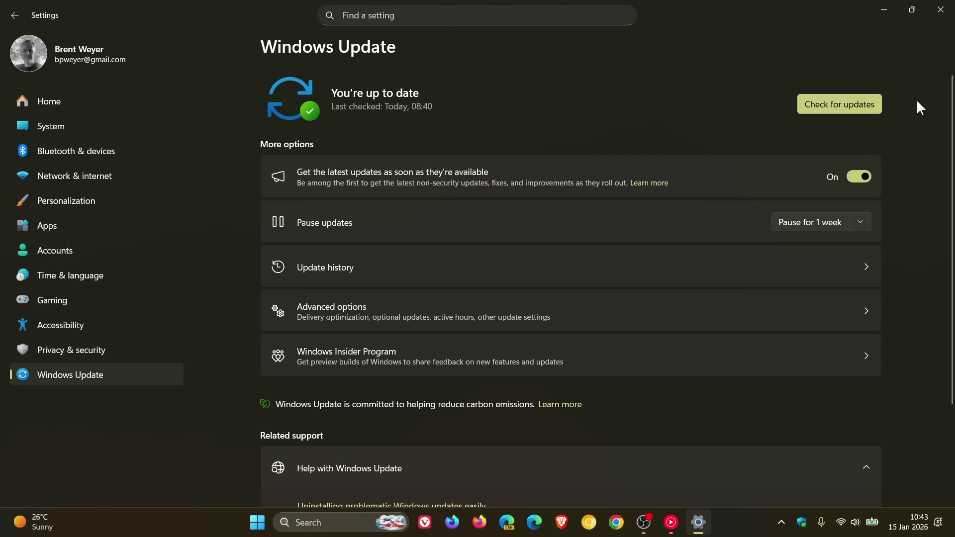
pyautogui.click(940, 10)
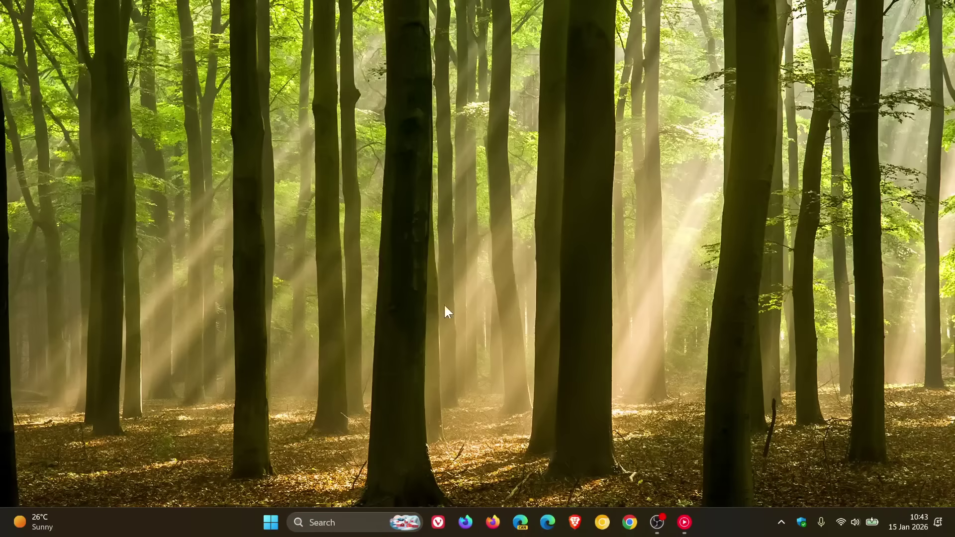